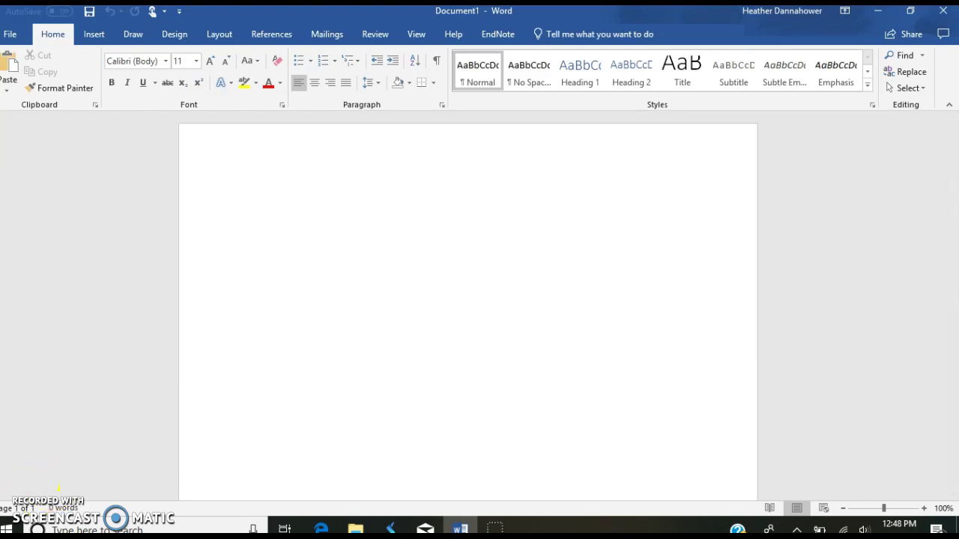
Step: Bring up the EndNote tools and dismiss the EndNote login request
left_click(499, 33)
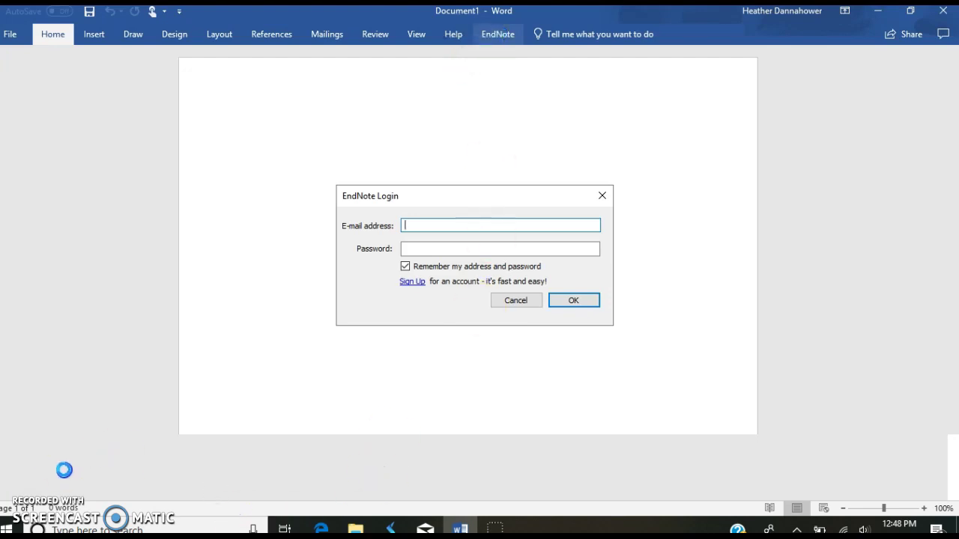
key("Escape")
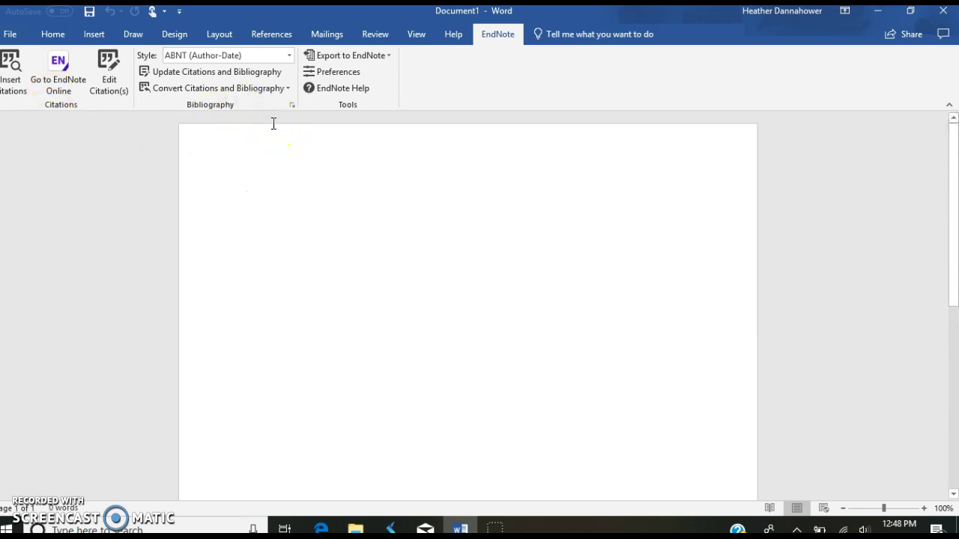
Step: Write "Fire is really cool. Fire burns differently in different forest types" in the blank document
type("Fire")
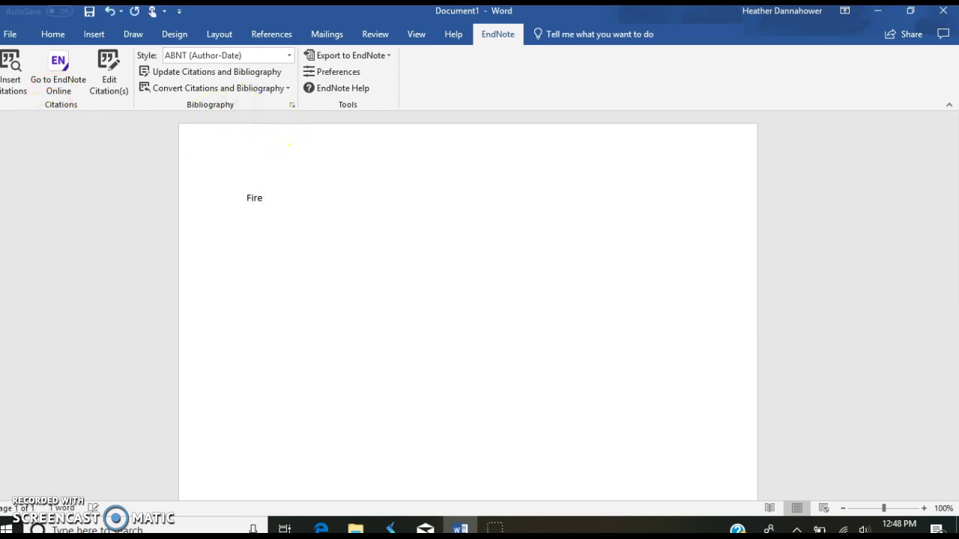
type(" is really cool.  Fire burns difffernet")
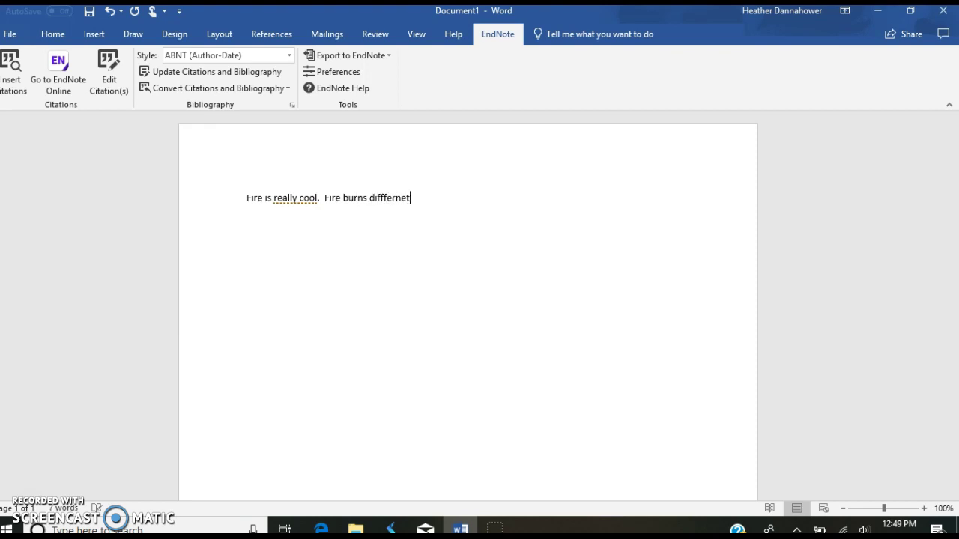
key("BackSpace")
key("BackSpace")
key("BackSpace")
type("ently in fdifferent fo")
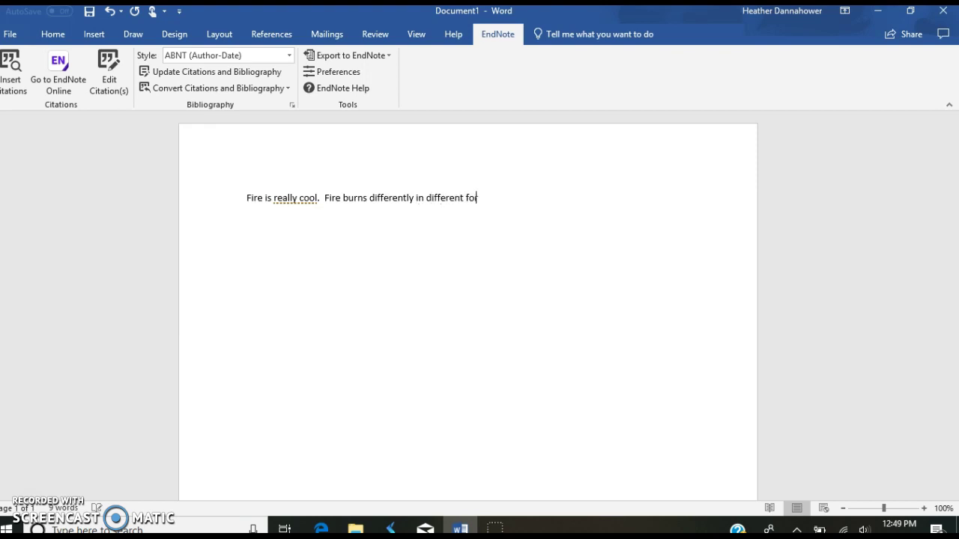
type("rest at typ")
key("BackSpace")
key("BackSpace")
key("BackSpace")
key("BackSpace")
type("ypes")
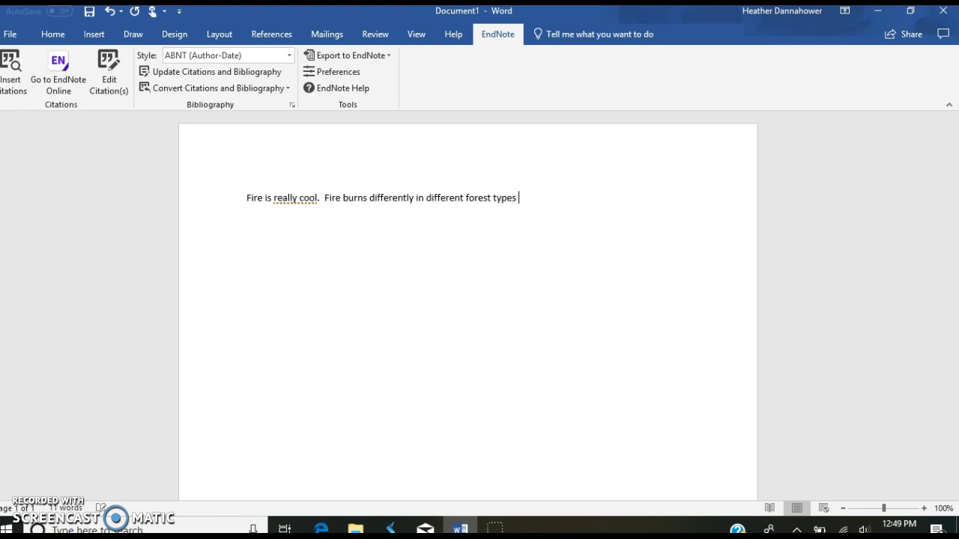
Step: Search the EndNote references by the first author's surname for the 2019 article "Examining forest resilience to changing fire frequency"
left_click(9, 71)
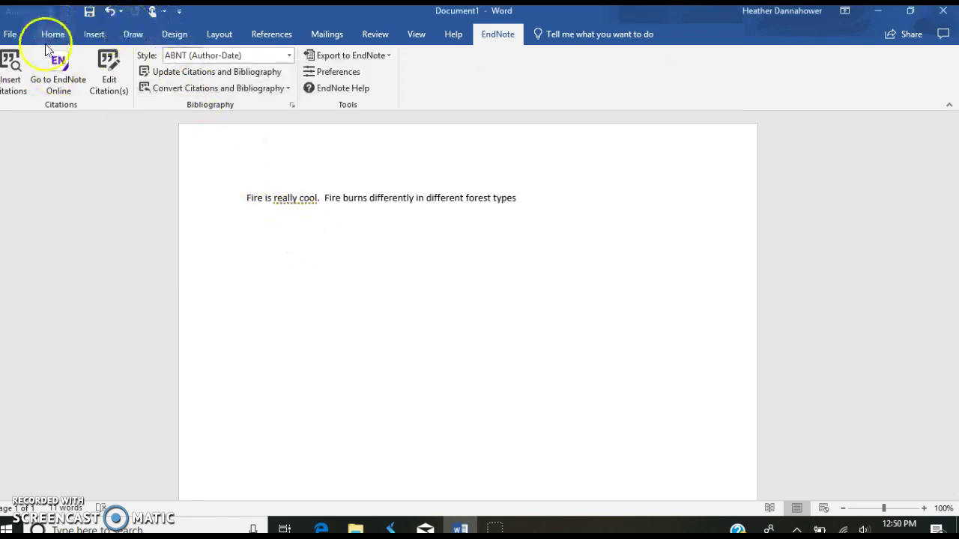
left_click(12, 82)
left_click(395, 95)
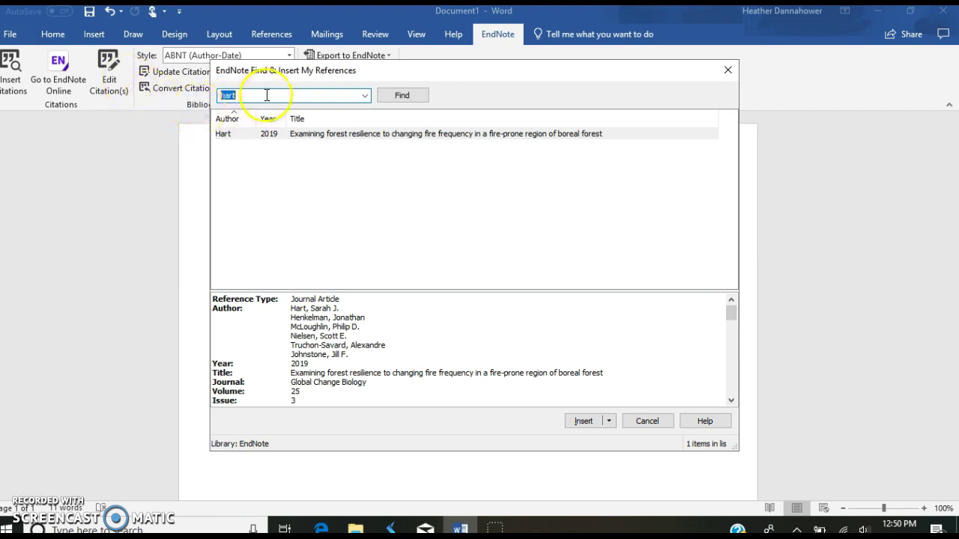
type("hart")
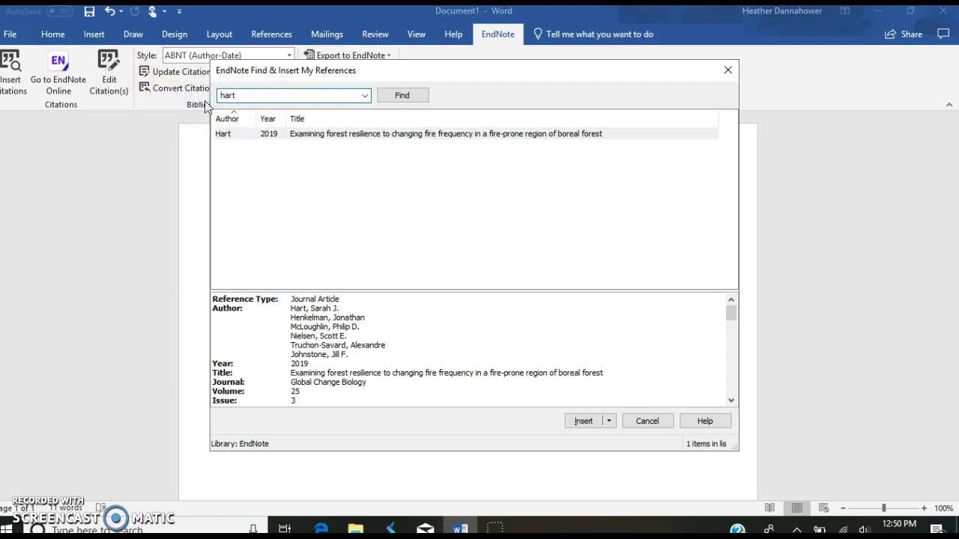
key("Return")
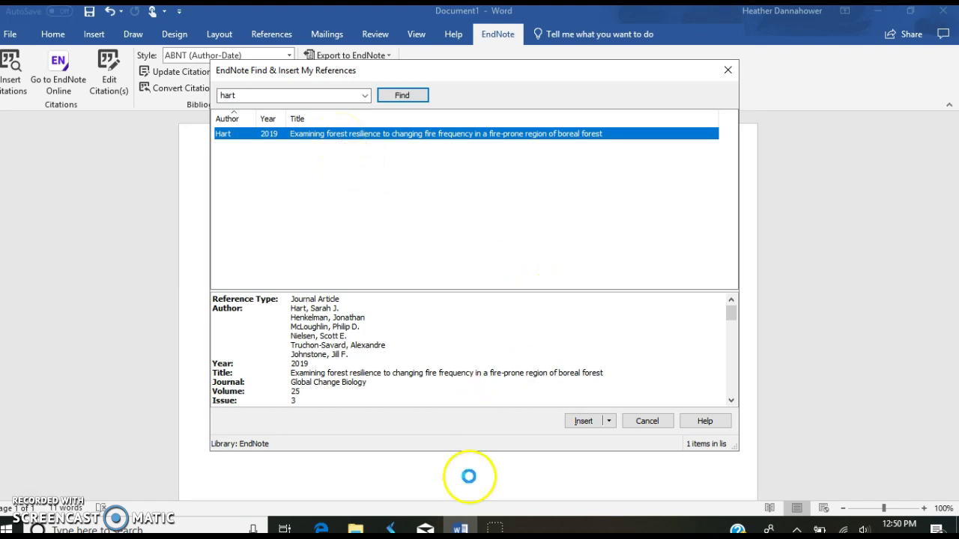
Step: Insert the found 2019 article as a citation after "forest types" and end the sentence with a period
left_click(598, 422)
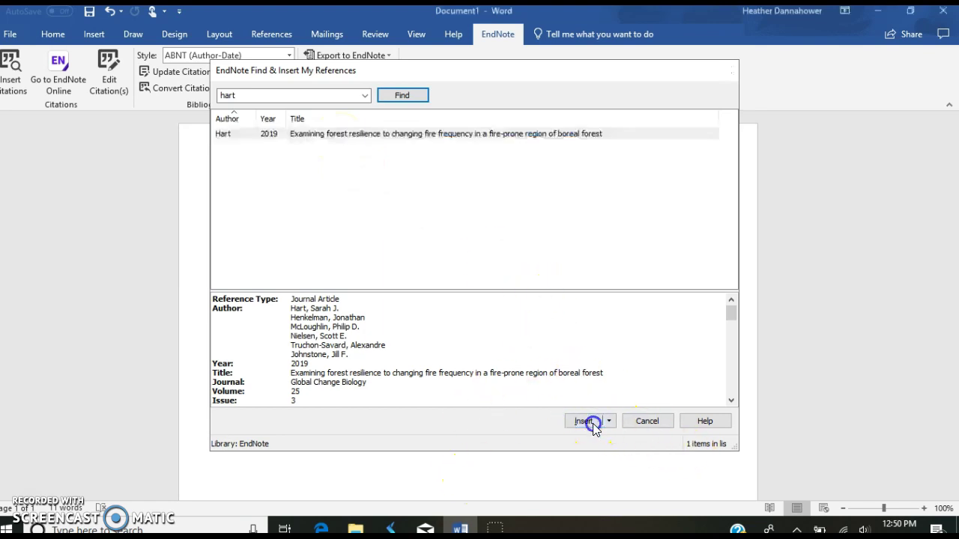
left_click(589, 411)
left_click(556, 188)
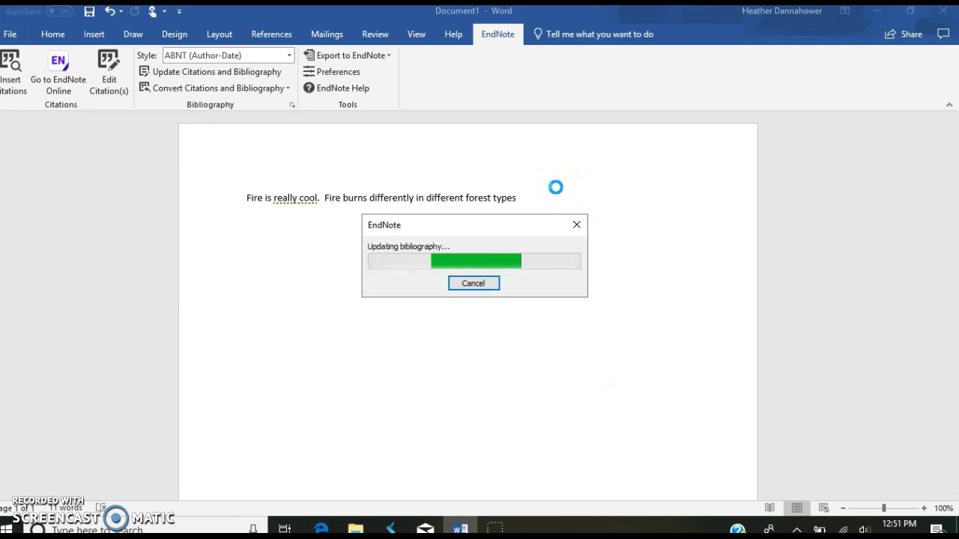
type("., 2019).")
left_click(530, 228)
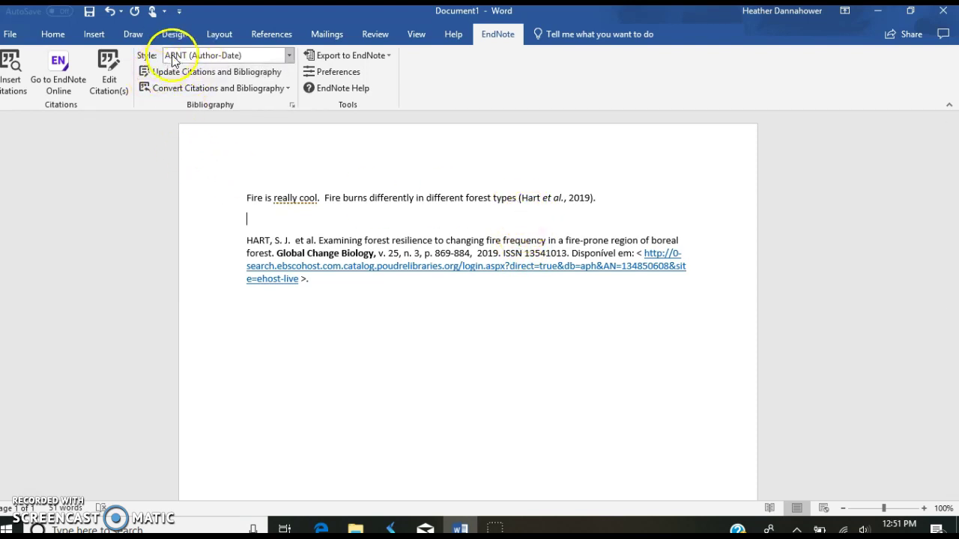
Step: Change the citation and bibliography style to Chicago 16th Author-Date
left_click(289, 55)
left_click_drag(239, 82, 232, 150)
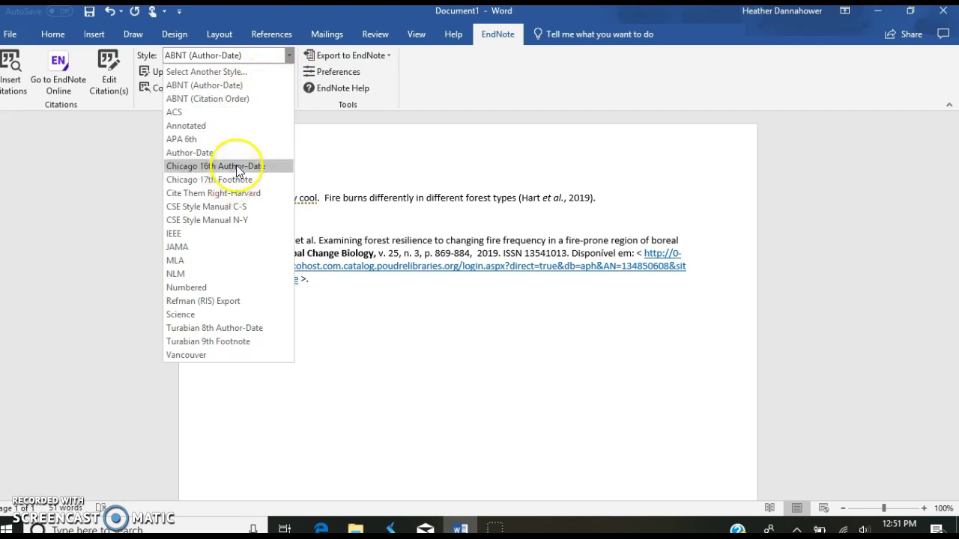
left_click(236, 167)
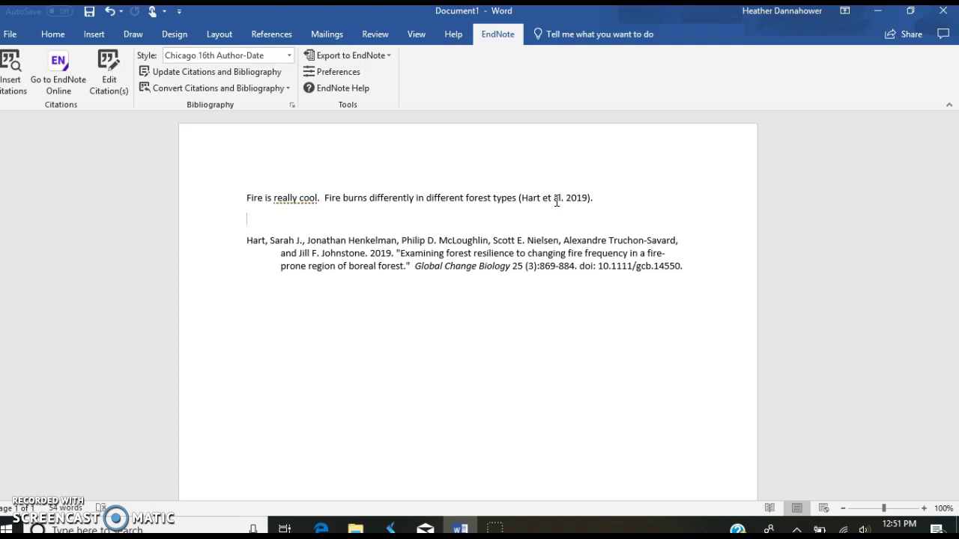
left_click(481, 298)
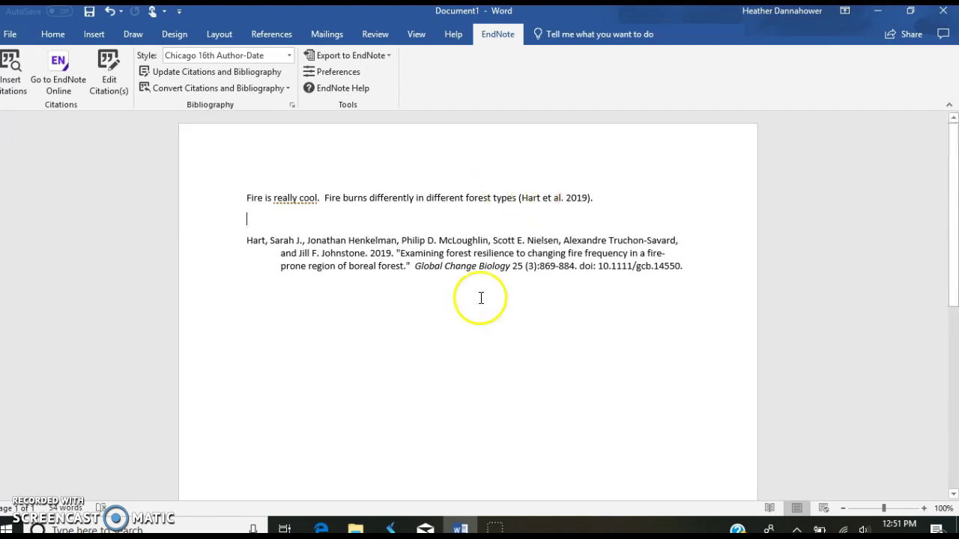
Step: Look over the saved reference list in EndNote Online, and return to the Word document
left_click(58, 83)
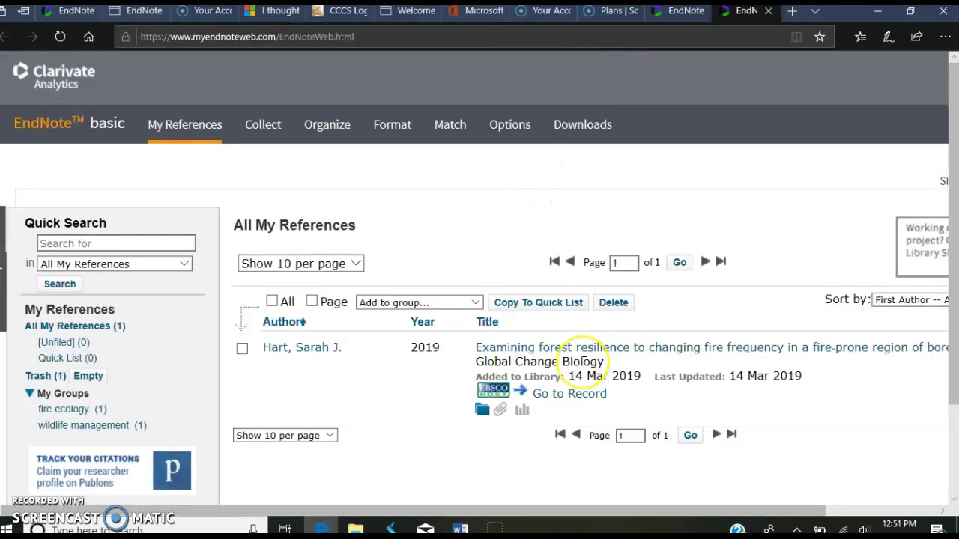
scroll(584, 362, "down", 1)
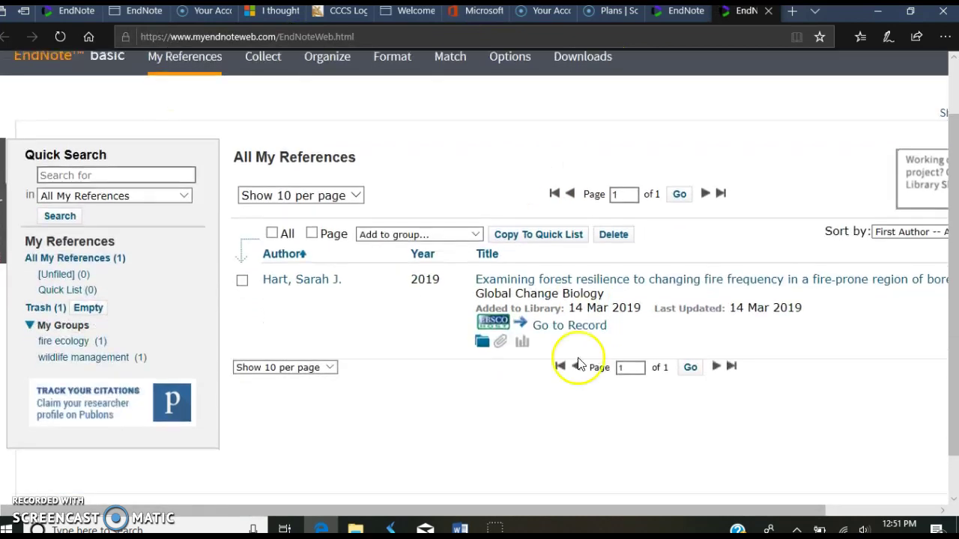
left_click(462, 320)
left_click(462, 528)
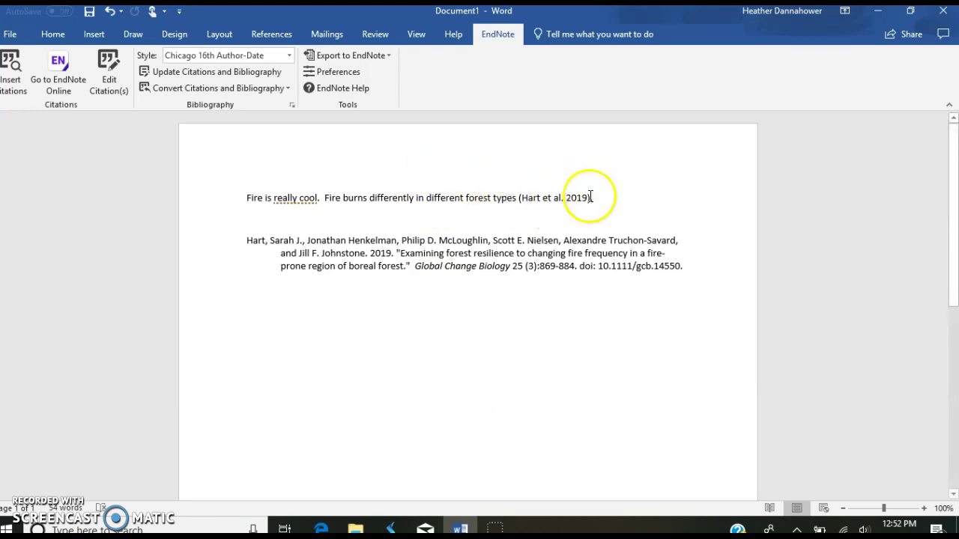
Step: Delete the second sentence with its in-text citation, leaving only "Fire is really cool."
left_click_drag(591, 198, 518, 199)
left_click_drag(418, 174, 323, 182)
key("Delete")
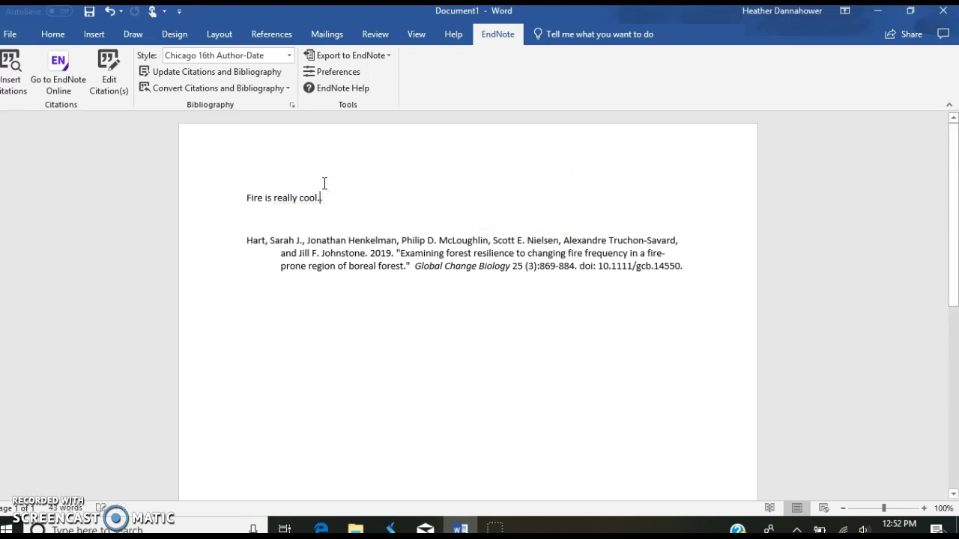
left_click(324, 186)
key("BackSpace")
Step: Add an empty line below the remaining sentence and update the document's citations and bibliography
left_click(387, 214)
key("Return")
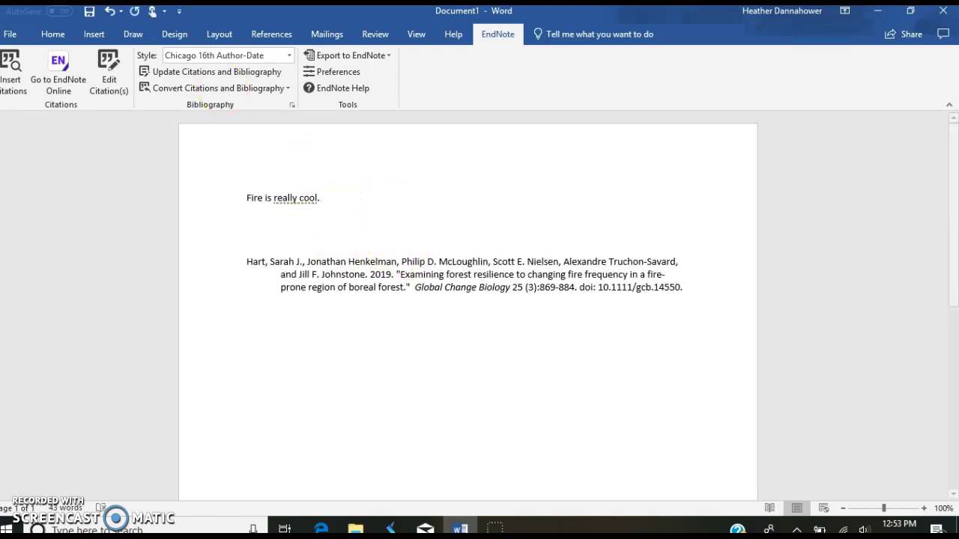
left_click(211, 73)
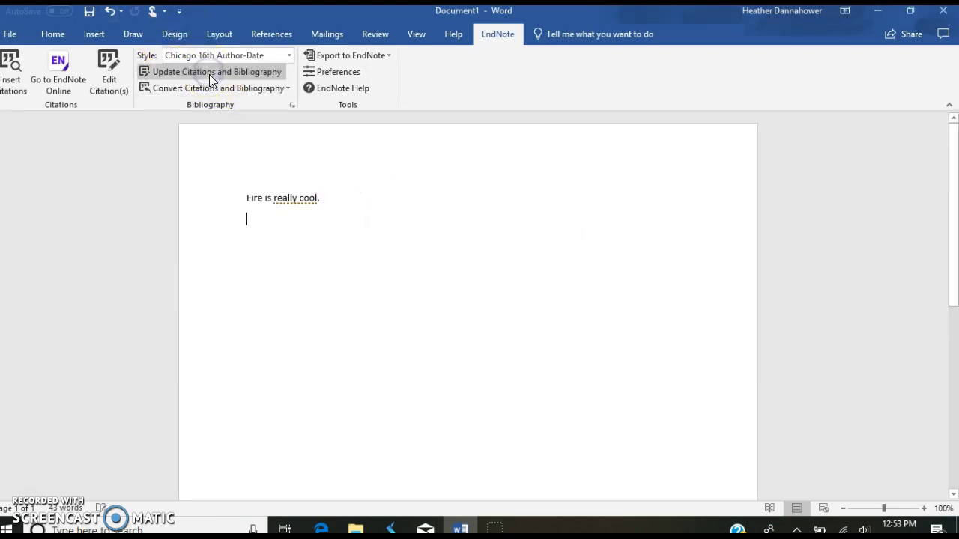